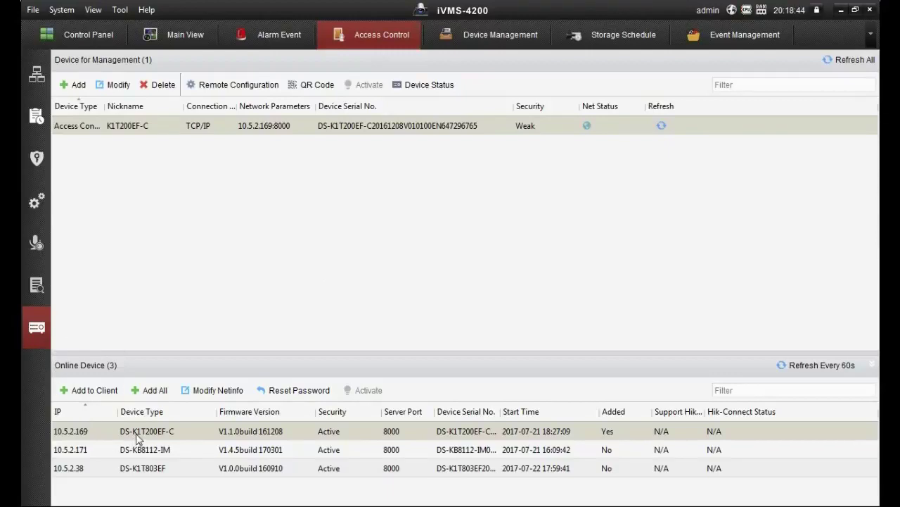
Step: Fill in the add form for terminal 10.5.2.169 with nickname K1, user admin and its password, then dismiss it
{"action": "left_click", "coordinate": [96, 391]}
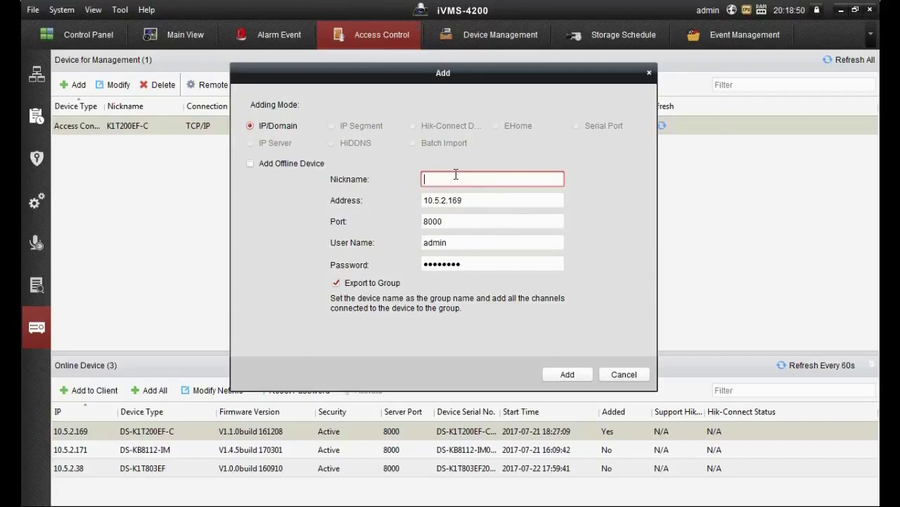
{"action": "type", "text": "K1T200EF-C"}
{"action": "key", "text": "Tab"}
{"action": "key", "text": "Tab"}
{"action": "key", "text": "Tab"}
{"action": "type", "text": "admin"}
{"action": "key", "text": "Tab"}
{"action": "type", "text": "admin"}
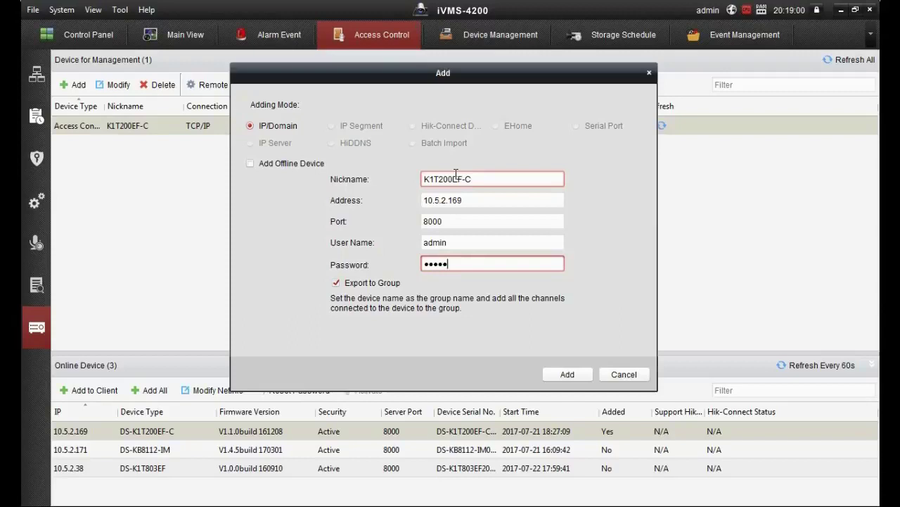
{"action": "type", "text": "3"}
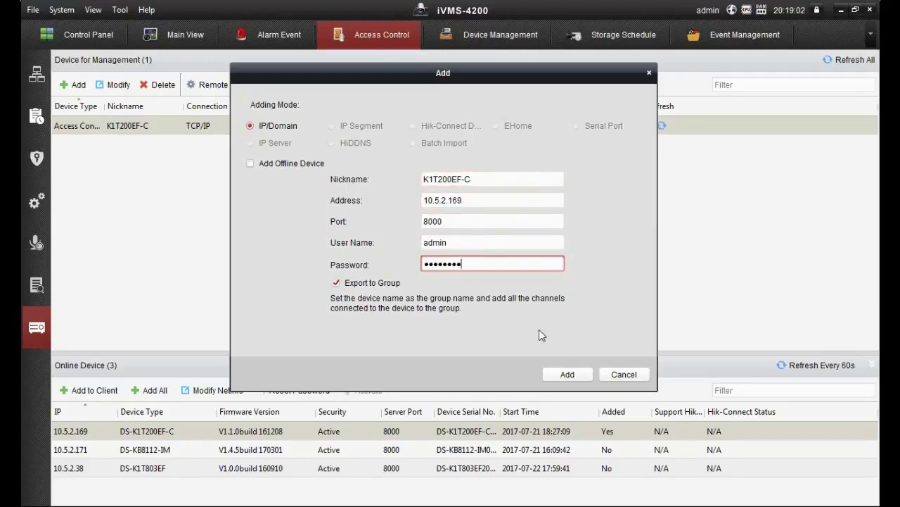
{"action": "left_click", "coordinate": [648, 73]}
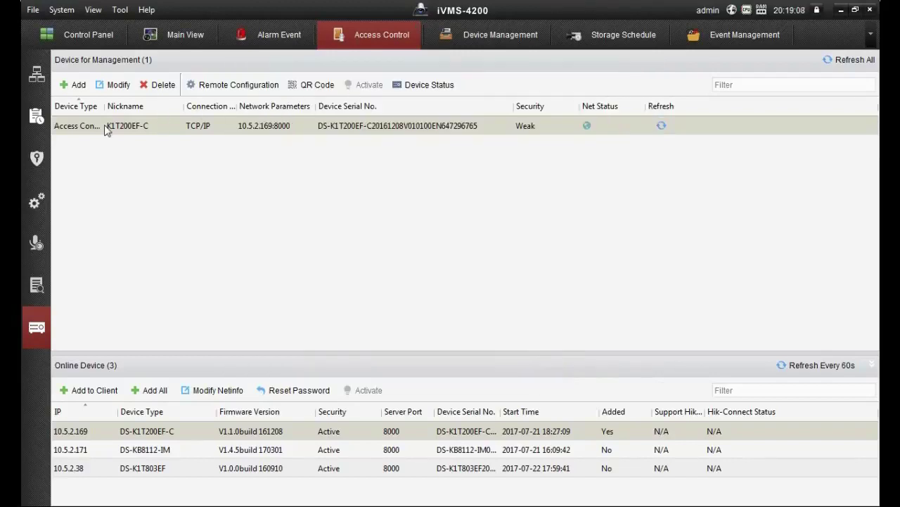
Step: Enable all seven access control parameters on the terminal and save them
{"action": "left_click", "coordinate": [240, 90]}
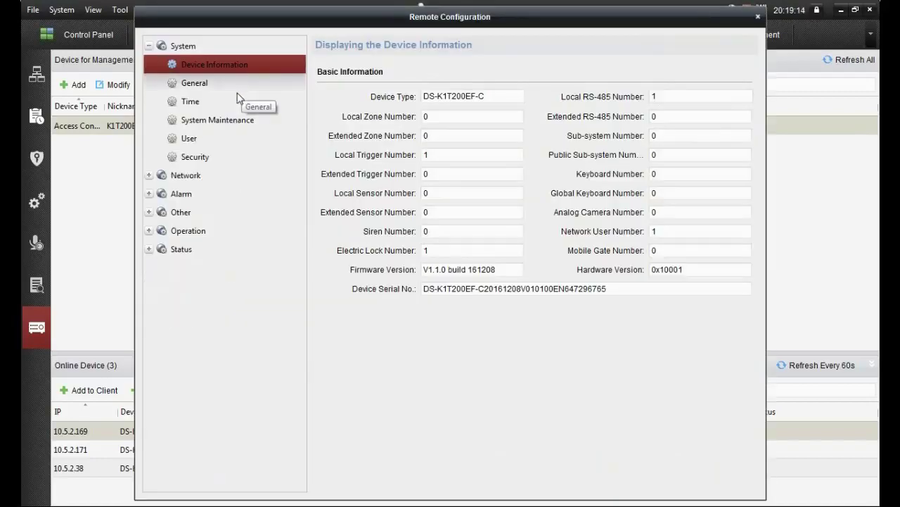
{"action": "left_click", "coordinate": [149, 211]}
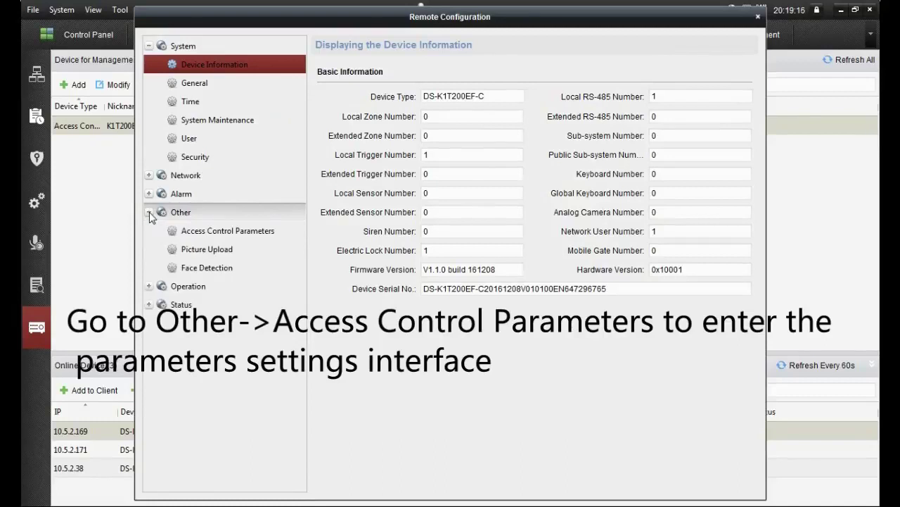
{"action": "left_click", "coordinate": [201, 239]}
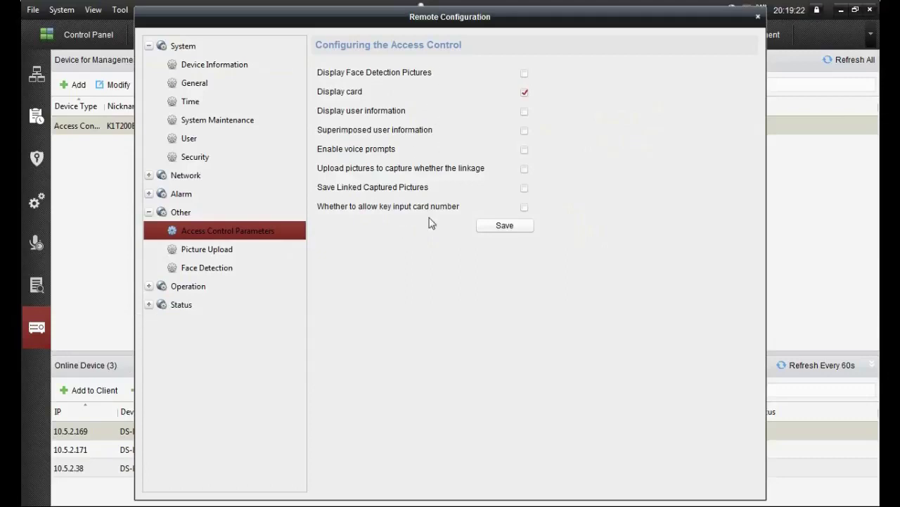
{"action": "left_click", "coordinate": [524, 188]}
{"action": "left_click", "coordinate": [524, 207]}
{"action": "left_click", "coordinate": [524, 169]}
{"action": "left_click", "coordinate": [524, 149]}
{"action": "left_click", "coordinate": [524, 131]}
{"action": "left_click", "coordinate": [524, 111]}
{"action": "left_click", "coordinate": [524, 73]}
{"action": "left_click", "coordinate": [511, 230]}
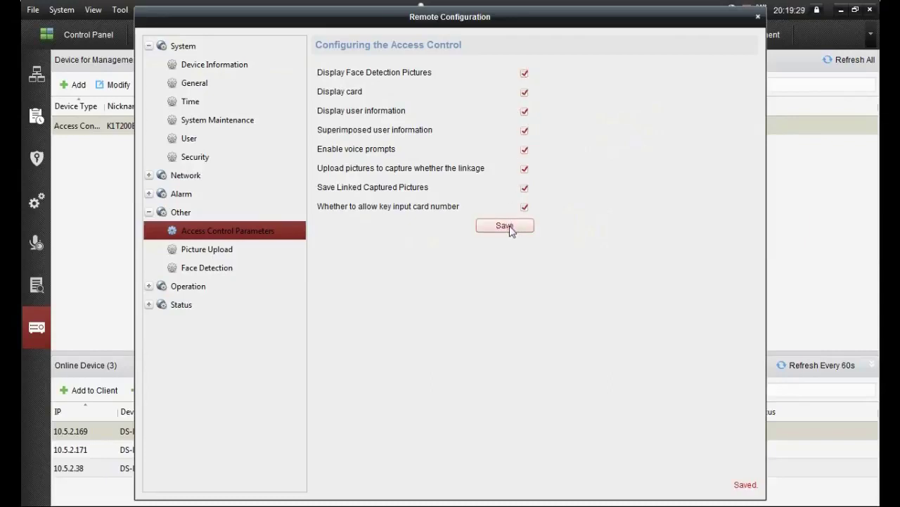
Step: Save Face Detection as enabled and close Remote Configuration
{"action": "left_click", "coordinate": [213, 268]}
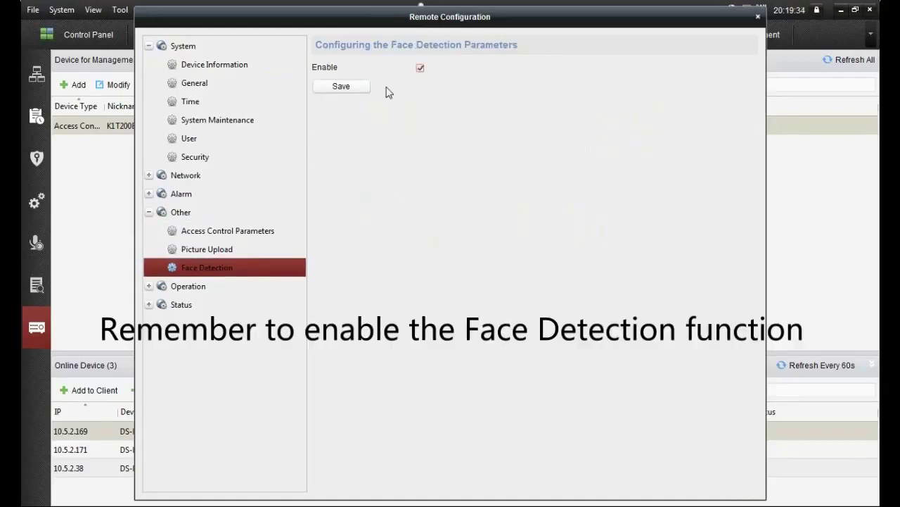
{"action": "left_click", "coordinate": [344, 90]}
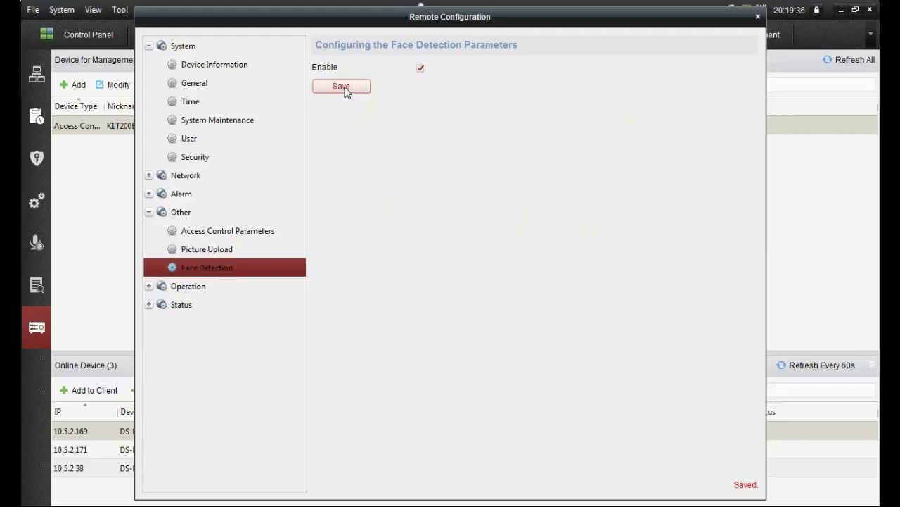
{"action": "left_click", "coordinate": [758, 17]}
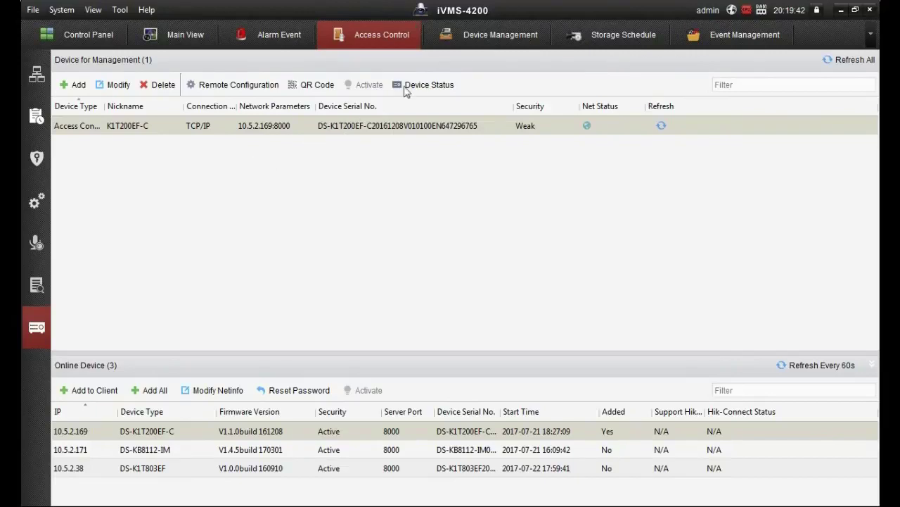
Step: Switch to the Device Management page and look over the device list
{"action": "left_click", "coordinate": [492, 31]}
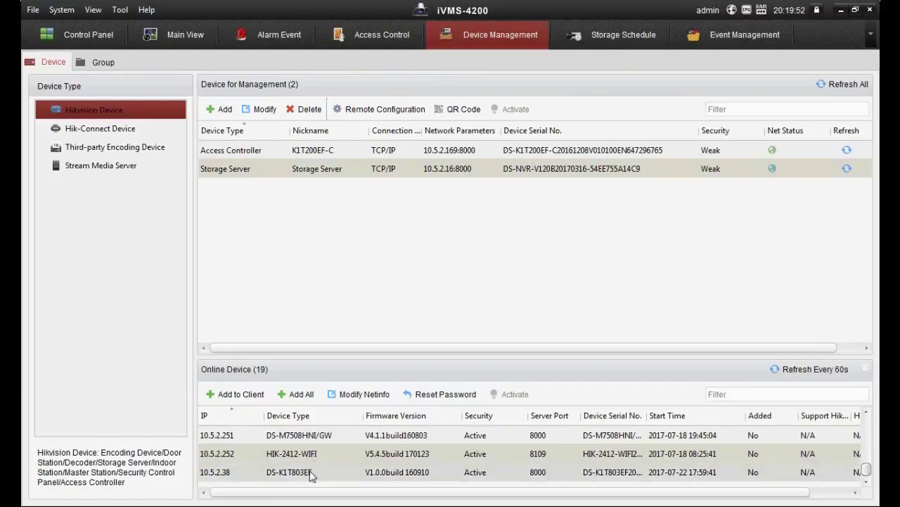
{"action": "scroll", "coordinate": [315, 457], "scroll_direction": "up", "scroll_amount": 5}
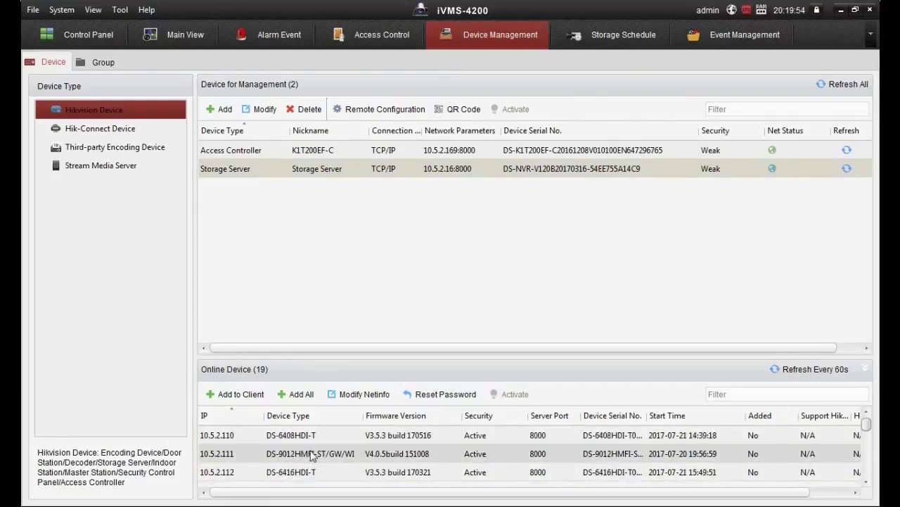
{"action": "scroll", "coordinate": [309, 450], "scroll_direction": "down", "scroll_amount": 2}
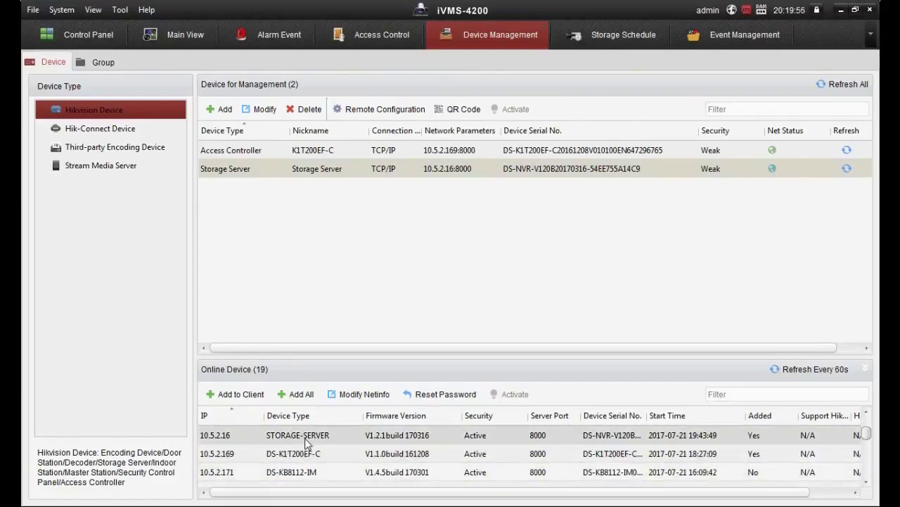
Step: Fill in the 10.5.2.16 storage server with nickname Storage Server, user admin and its password
{"action": "left_click", "coordinate": [237, 394]}
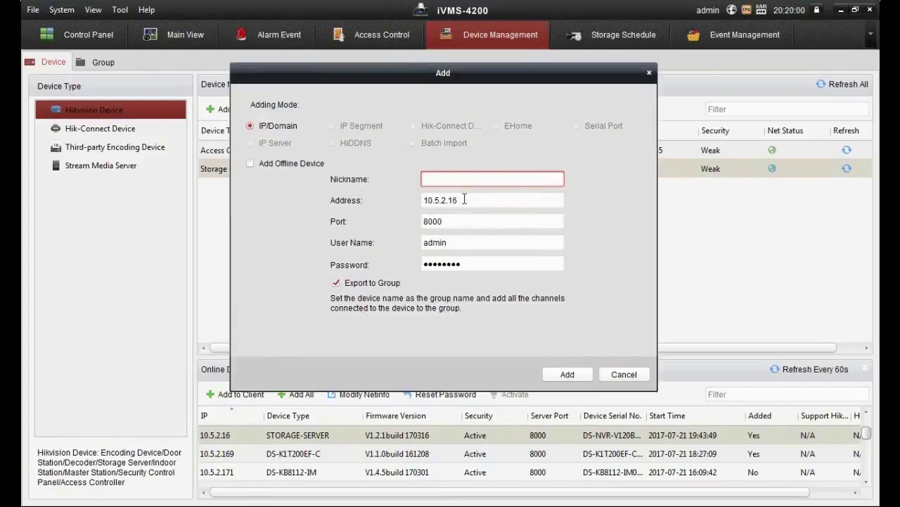
{"action": "type", "text": "Storage Server"}
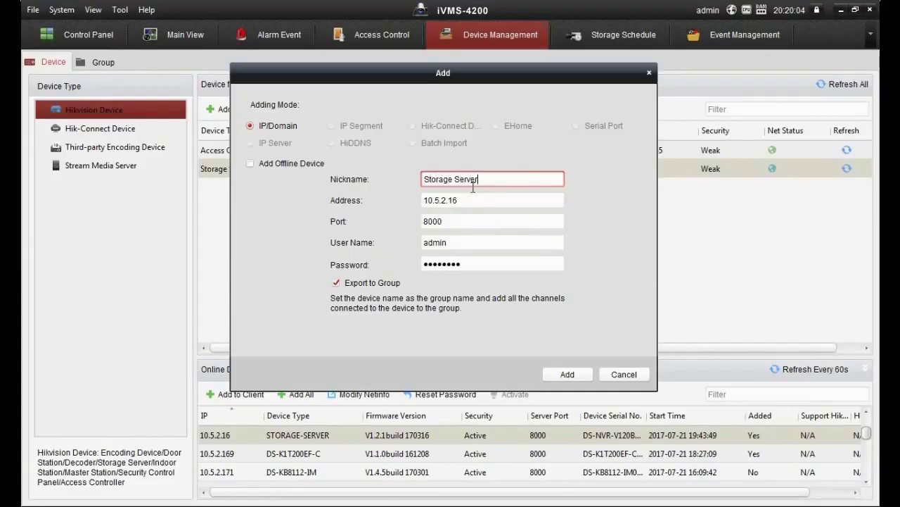
{"action": "key", "text": "Tab"}
{"action": "key", "text": "Tab"}
{"action": "key", "text": "Tab"}
{"action": "type", "text": "admin"}
{"action": "key", "text": "Tab"}
{"action": "type", "text": "ad"}
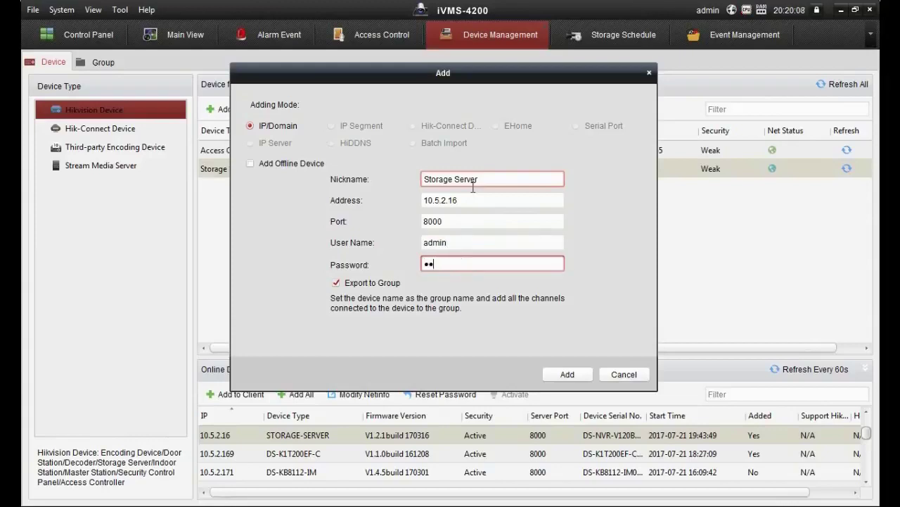
{"action": "type", "text": "min123"}
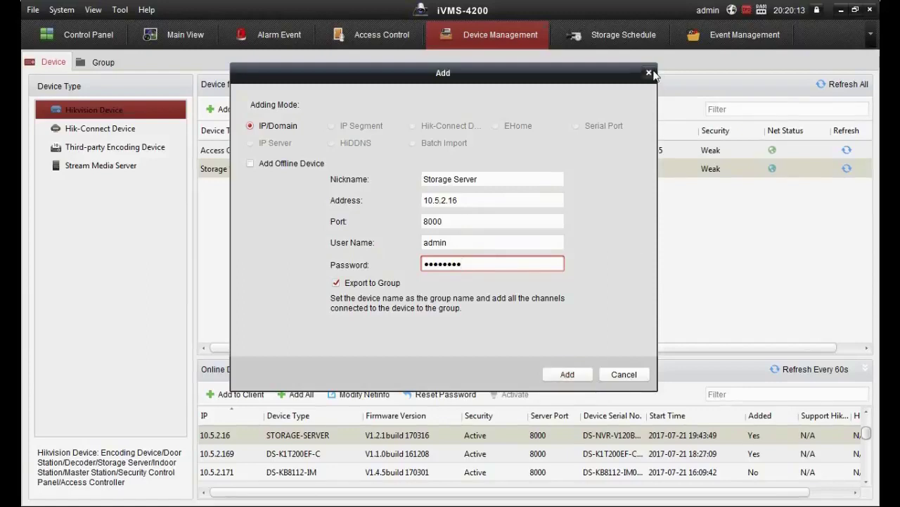
{"action": "left_click", "coordinate": [650, 73]}
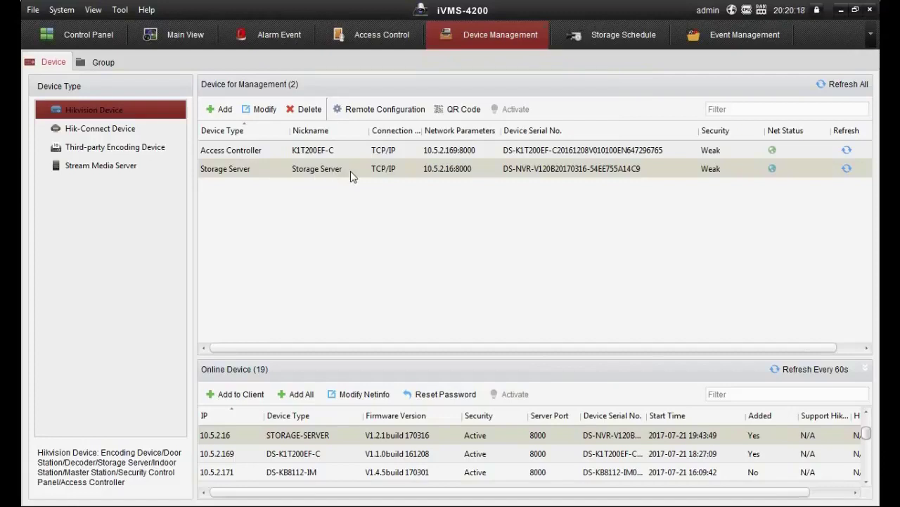
Step: Format the storage server's disks E and F from its general storage settings
{"action": "left_click", "coordinate": [363, 114]}
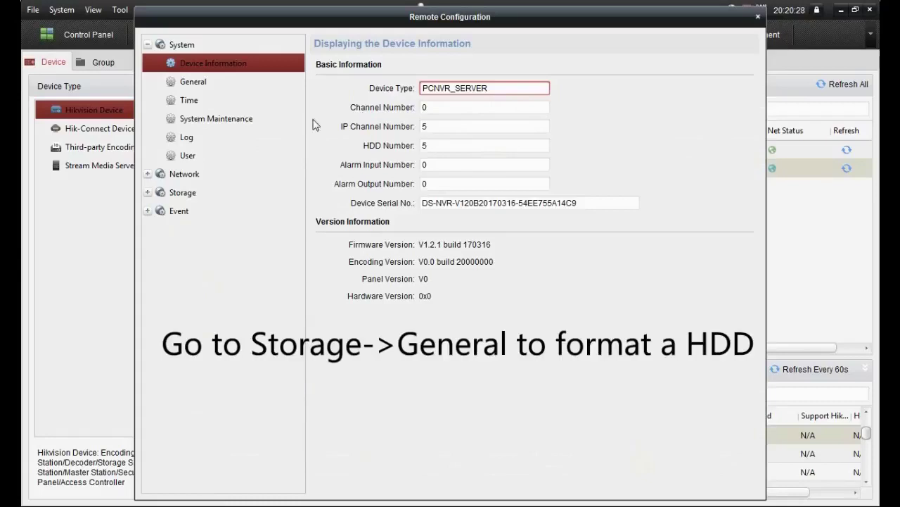
{"action": "left_click", "coordinate": [148, 192]}
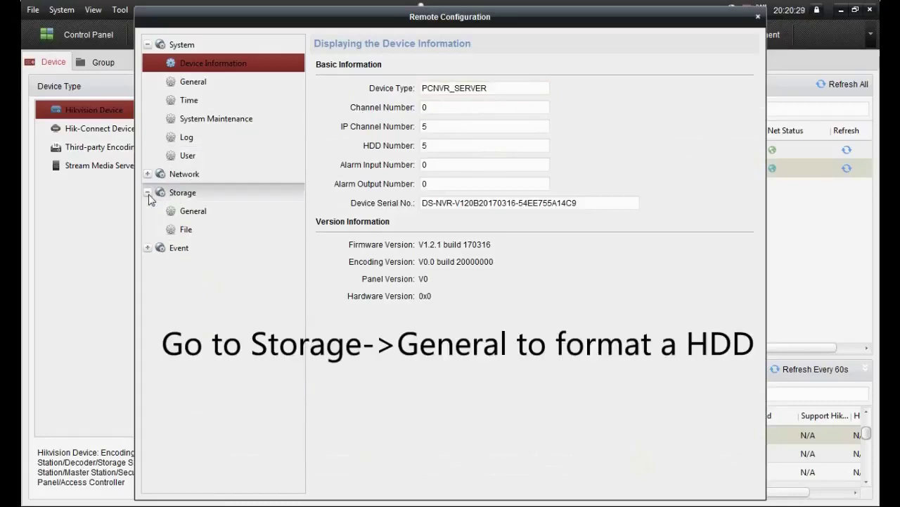
{"action": "left_click", "coordinate": [197, 218]}
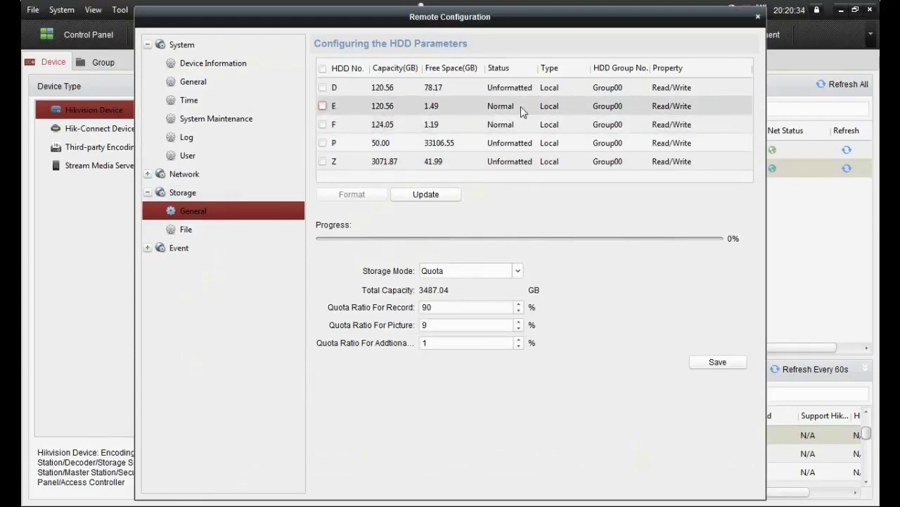
{"action": "left_click", "coordinate": [322, 124]}
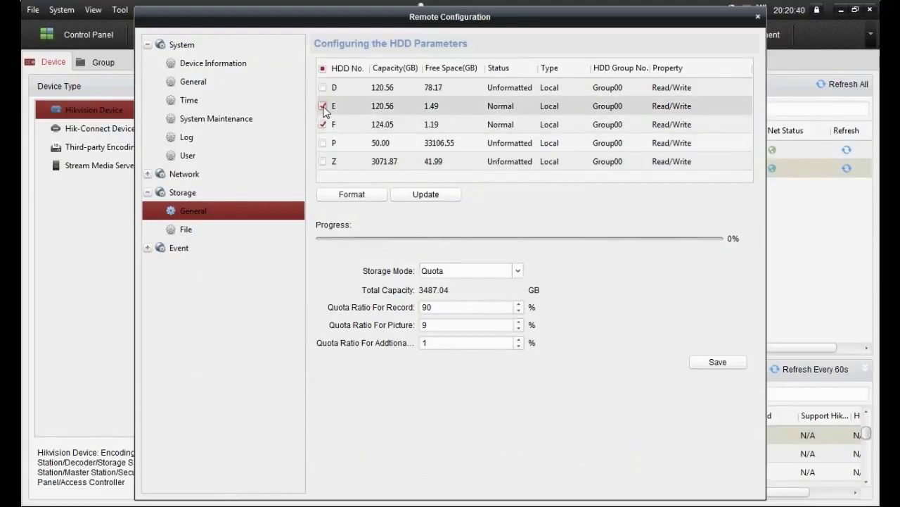
{"action": "left_click", "coordinate": [353, 194]}
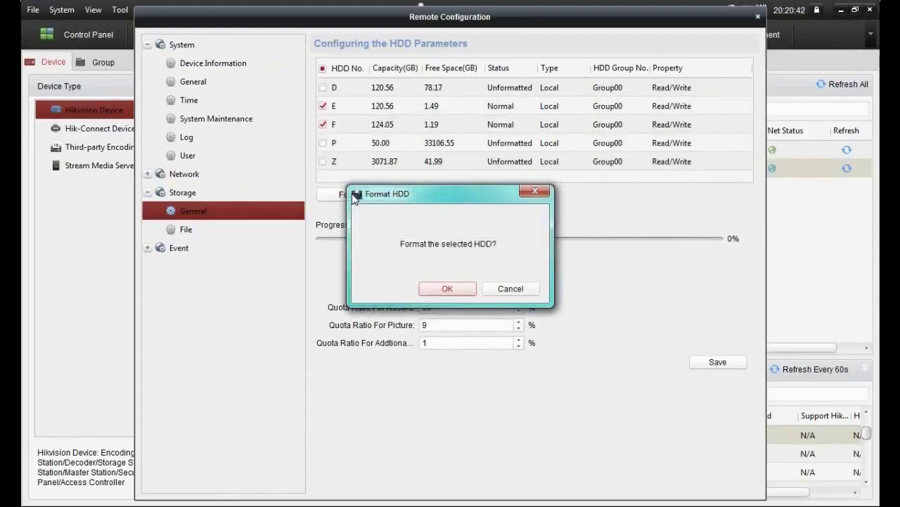
{"action": "left_click", "coordinate": [457, 293]}
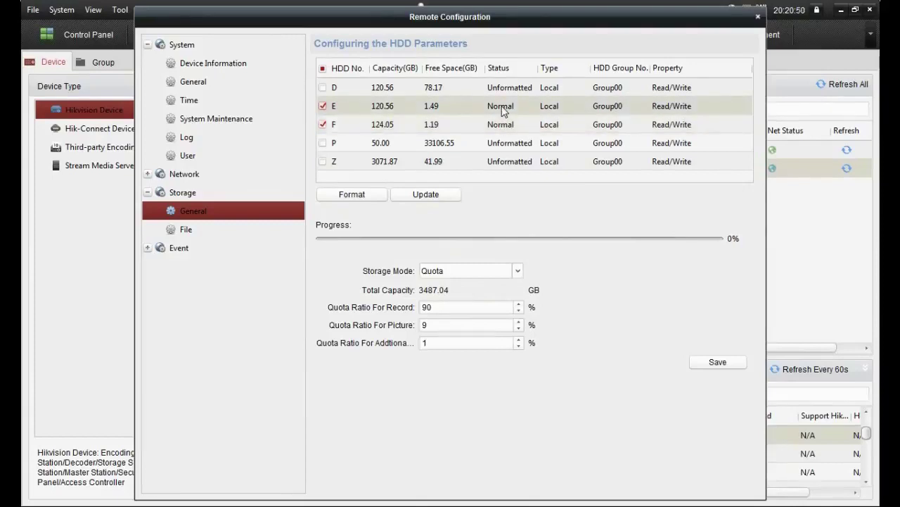
Step: Save Quota mode with 88% record, 11% picture, 1% additional, skipping the reboot
{"action": "left_click", "coordinate": [519, 272]}
{"action": "left_click", "coordinate": [518, 272]}
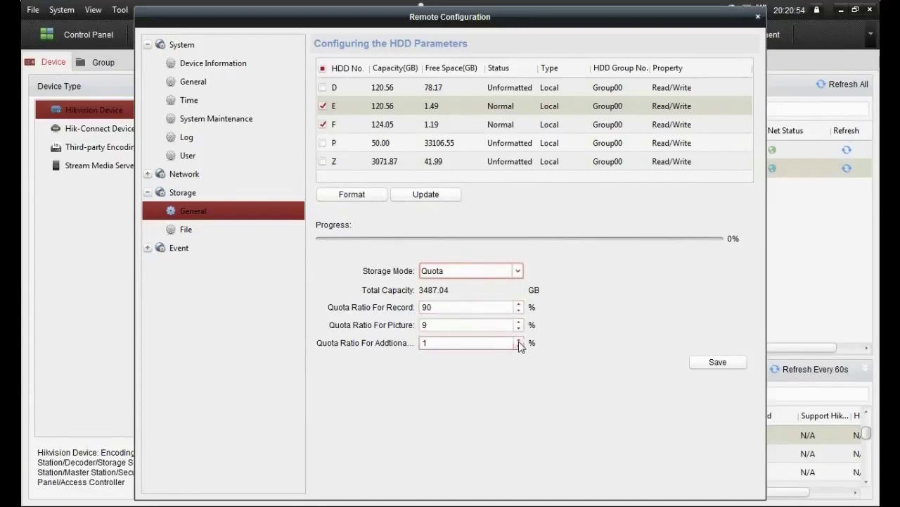
{"action": "left_click", "coordinate": [519, 321]}
{"action": "left_click", "coordinate": [519, 322]}
{"action": "left_click", "coordinate": [518, 311]}
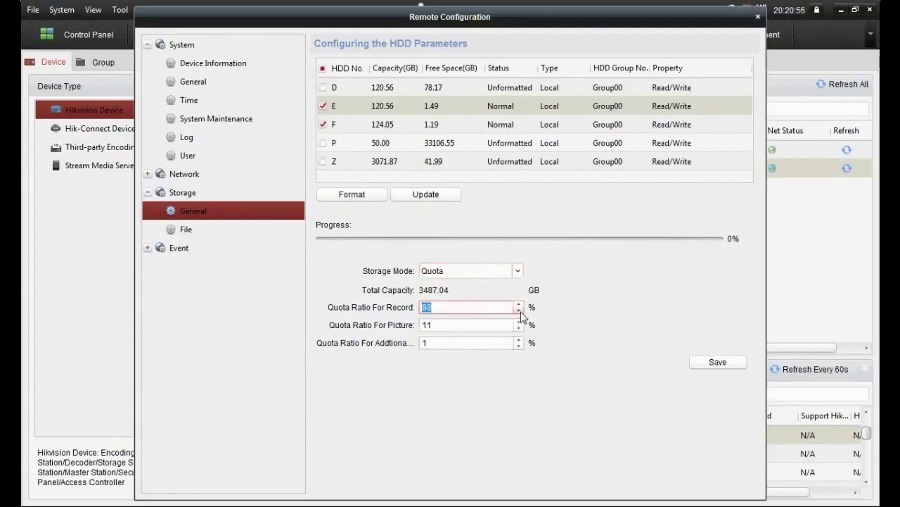
{"action": "left_click", "coordinate": [707, 366]}
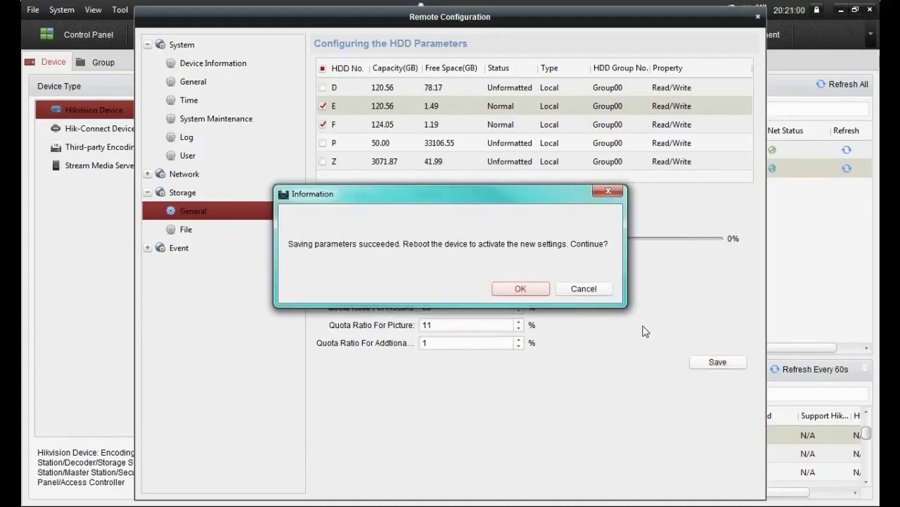
{"action": "left_click", "coordinate": [603, 292]}
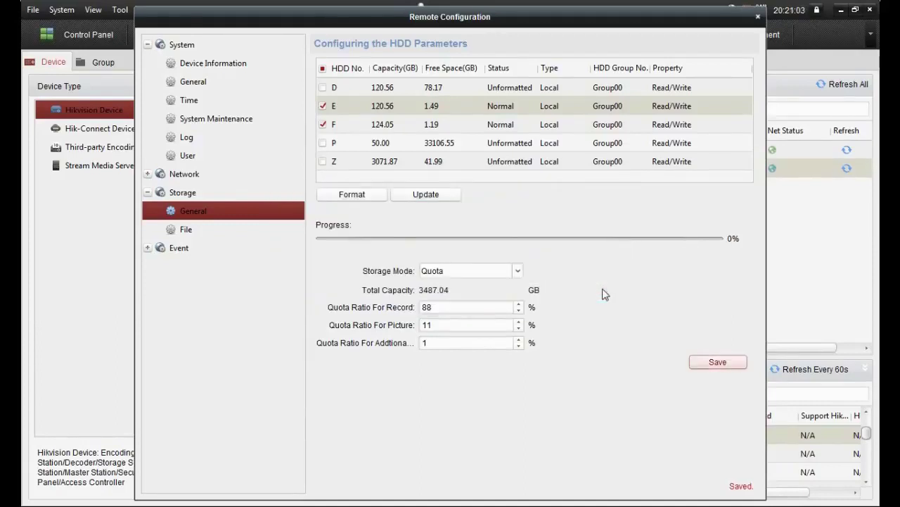
{"action": "left_click", "coordinate": [757, 17]}
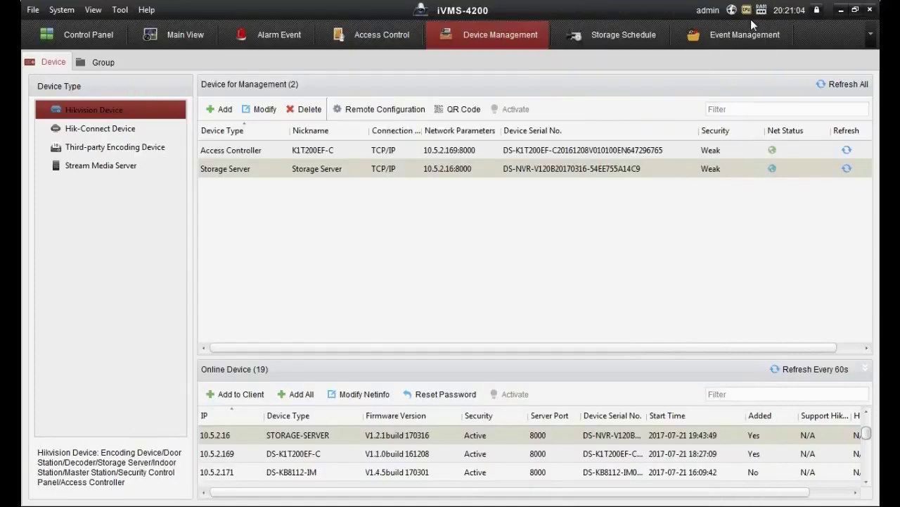
Step: Set the K1T200EF-C terminal's linked capture count to 3 in Capture Settings
{"action": "left_click", "coordinate": [280, 149]}
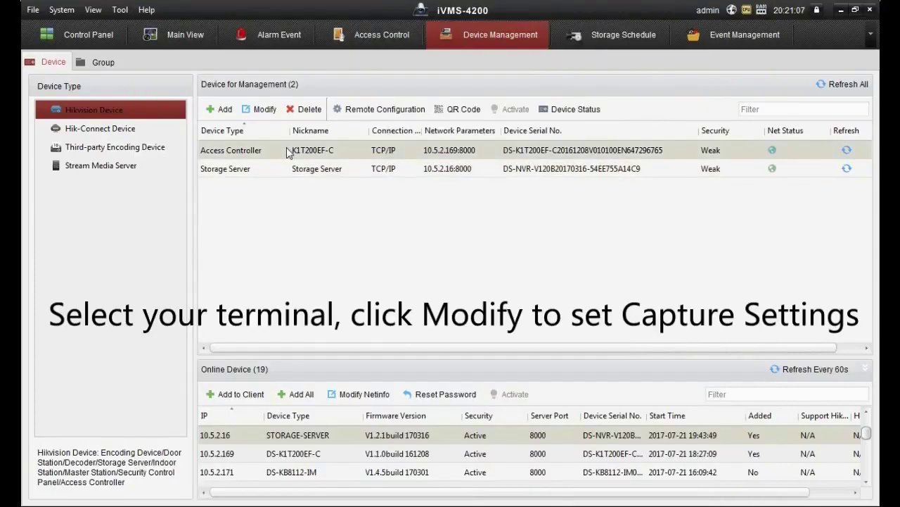
{"action": "left_click", "coordinate": [265, 111]}
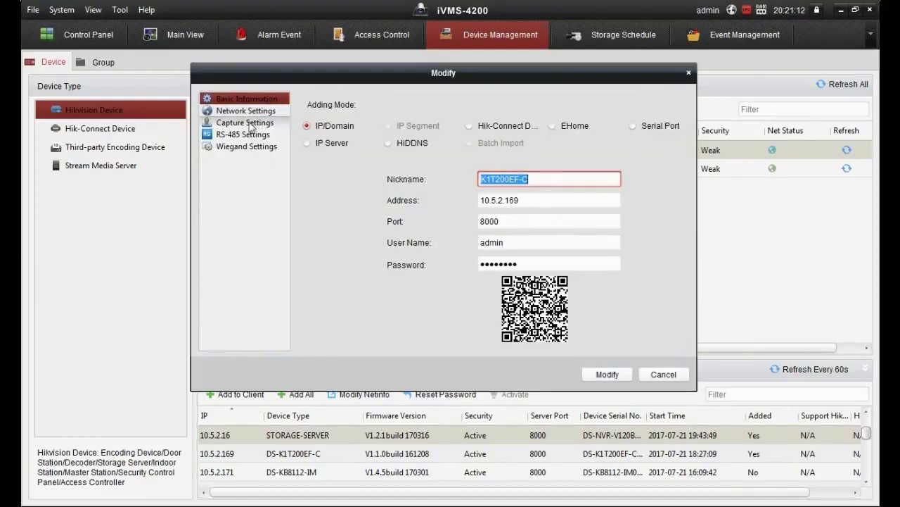
{"action": "left_click", "coordinate": [244, 125]}
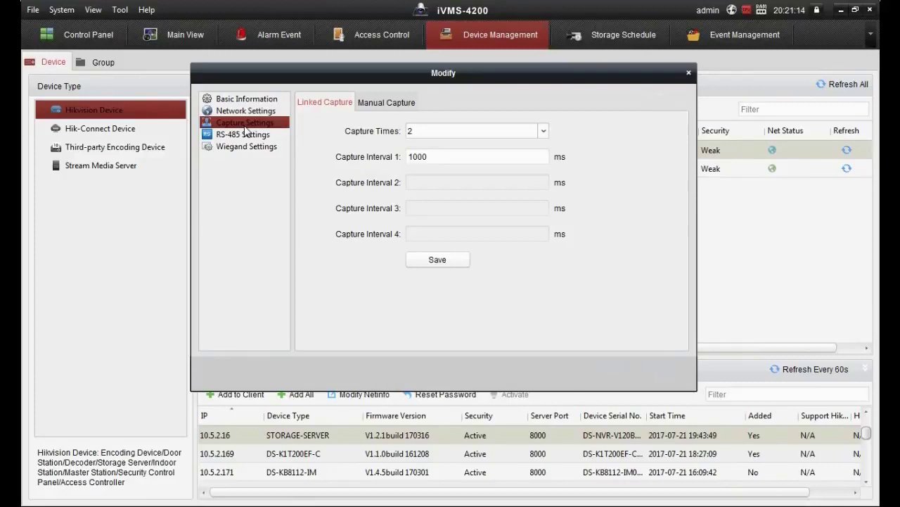
{"action": "left_click", "coordinate": [433, 132]}
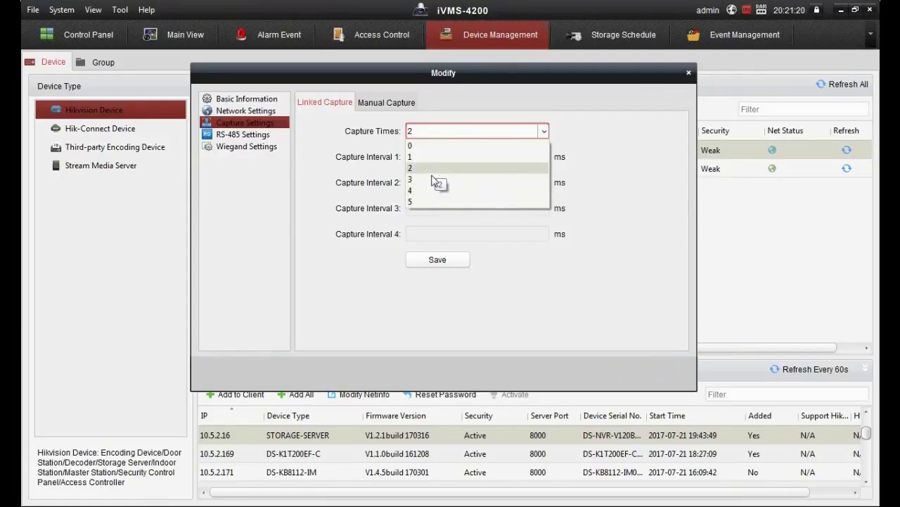
{"action": "left_click", "coordinate": [432, 179]}
Step: Set the capture intervals to 500 ms and 400 ms, apply, and close the dialog
{"action": "left_click", "coordinate": [447, 157]}
{"action": "left_click_drag", "start_coordinate": [447, 157], "coordinate": [354, 158]}
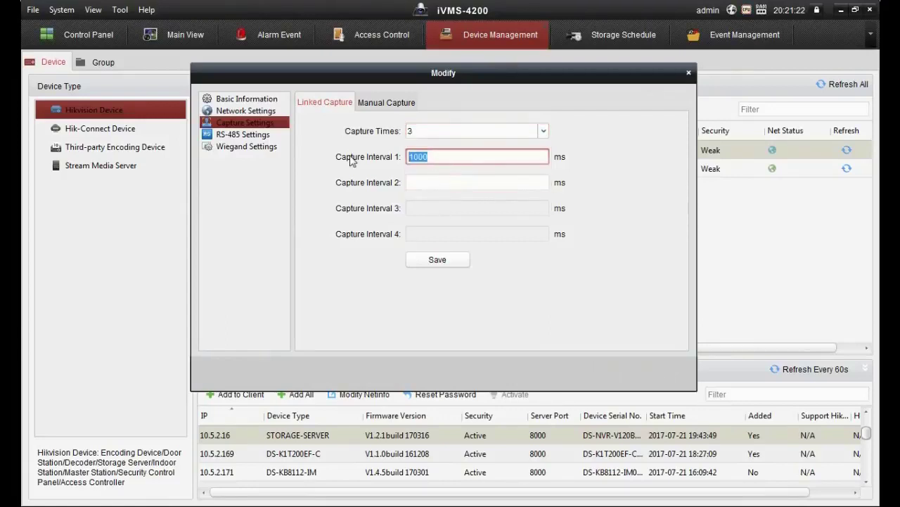
{"action": "type", "text": "5"}
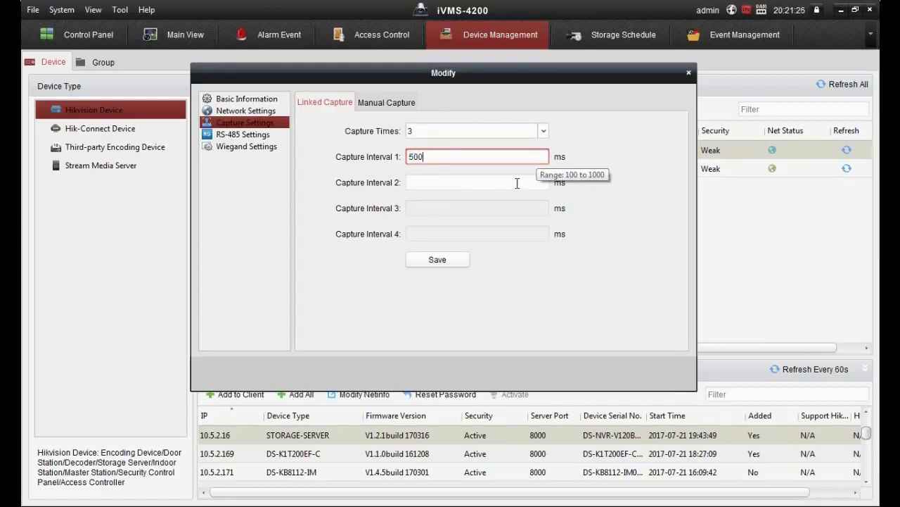
{"action": "left_click", "coordinate": [451, 258]}
{"action": "left_click", "coordinate": [458, 181]}
{"action": "type", "text": "100"}
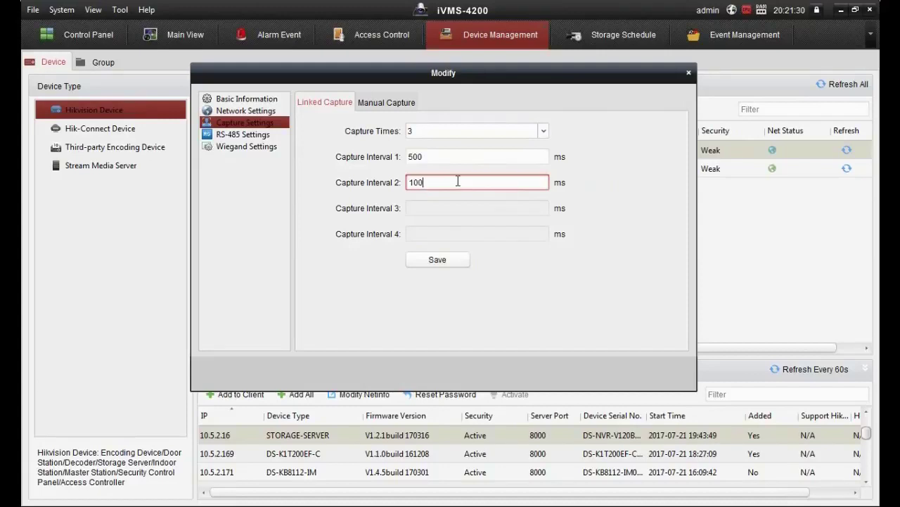
{"action": "key", "text": "BackSpace"}
{"action": "key", "text": "BackSpace"}
{"action": "key", "text": "BackSpace"}
{"action": "left_click", "coordinate": [452, 158]}
{"action": "left_click", "coordinate": [441, 262]}
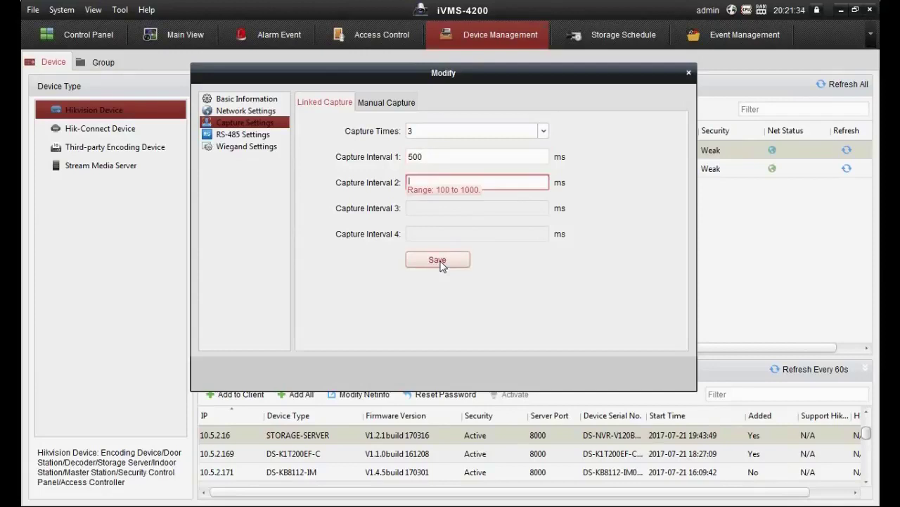
{"action": "left_click", "coordinate": [446, 187]}
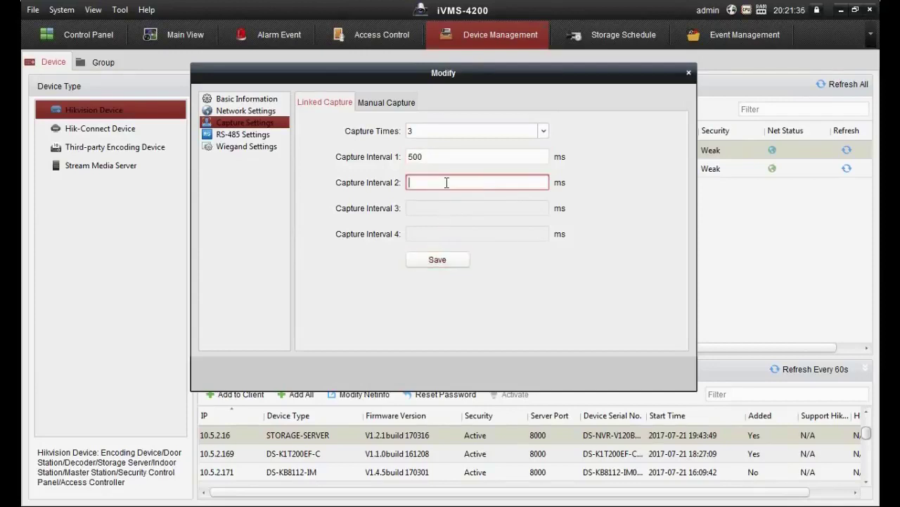
{"action": "type", "text": "400"}
{"action": "left_click", "coordinate": [448, 259]}
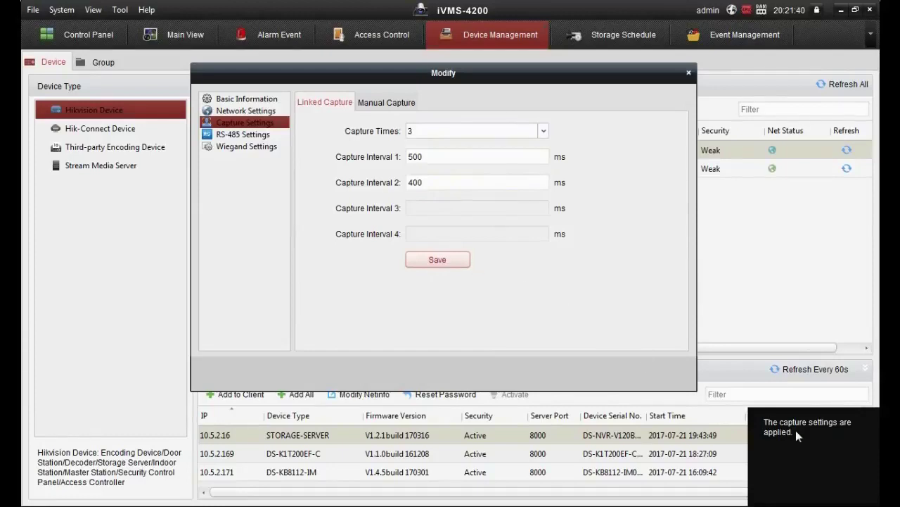
{"action": "left_click", "coordinate": [688, 73]}
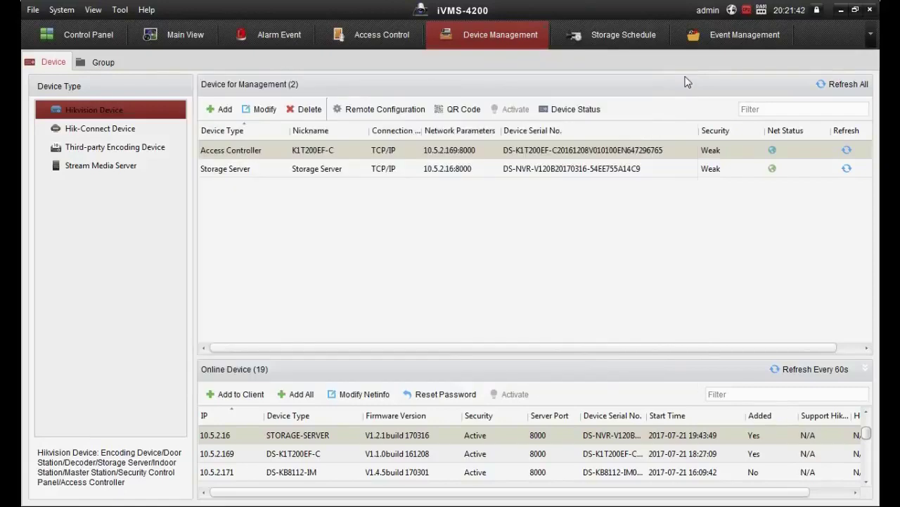
Step: Store the camera's alarm pictures on Storage Server, then go to Event Card Linkage
{"action": "left_click", "coordinate": [628, 45]}
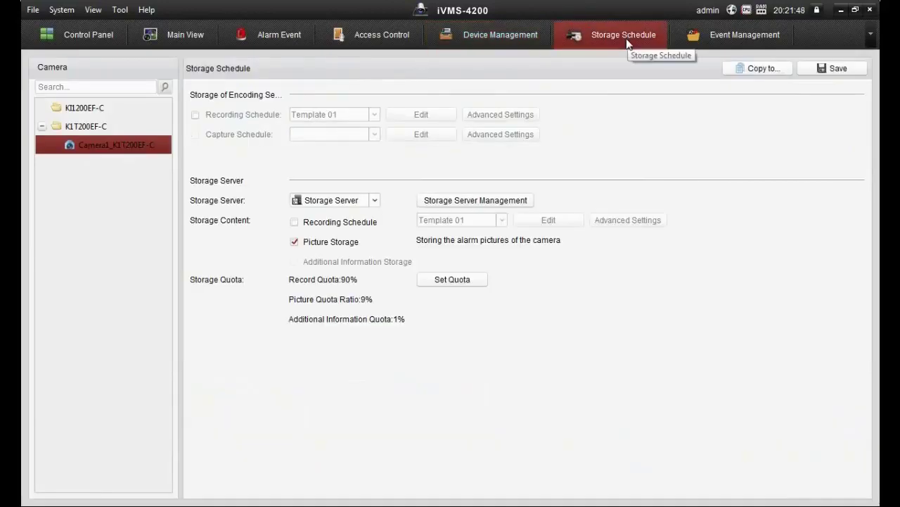
{"action": "left_click", "coordinate": [362, 202]}
{"action": "left_click", "coordinate": [358, 226]}
{"action": "left_click", "coordinate": [297, 244]}
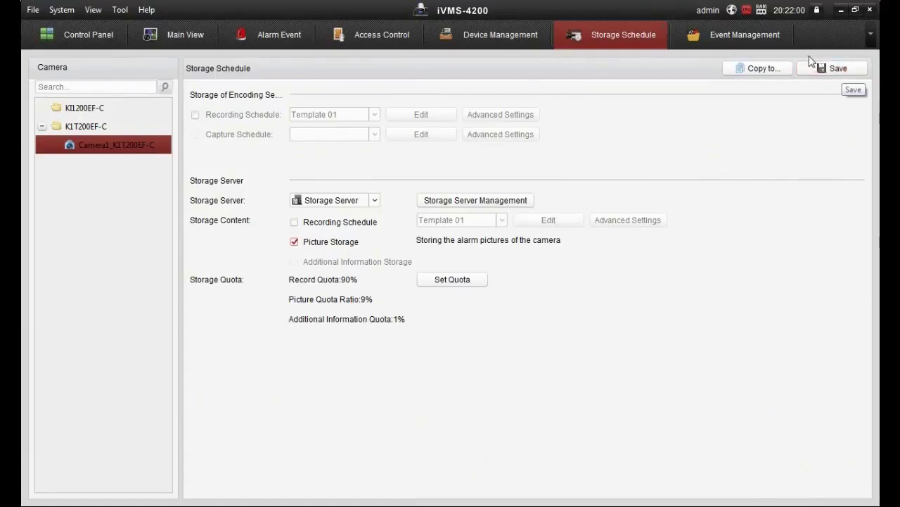
{"action": "left_click", "coordinate": [731, 40]}
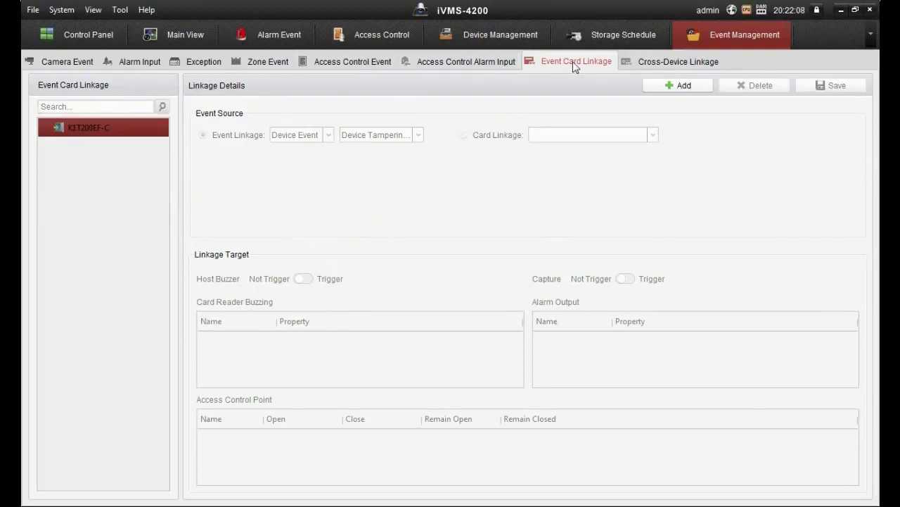
Step: Add a new Card Linkage with the demo card swipe as its source
{"action": "left_click", "coordinate": [664, 87]}
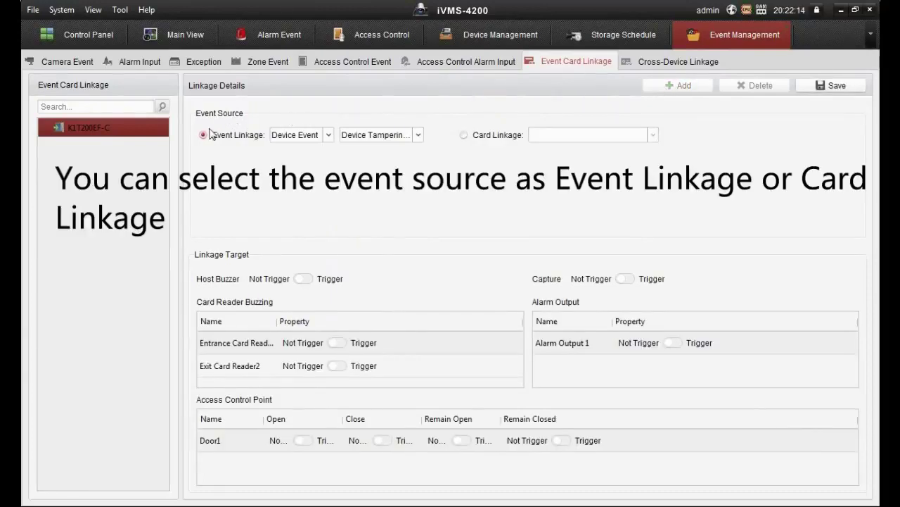
{"action": "left_click", "coordinate": [329, 136]}
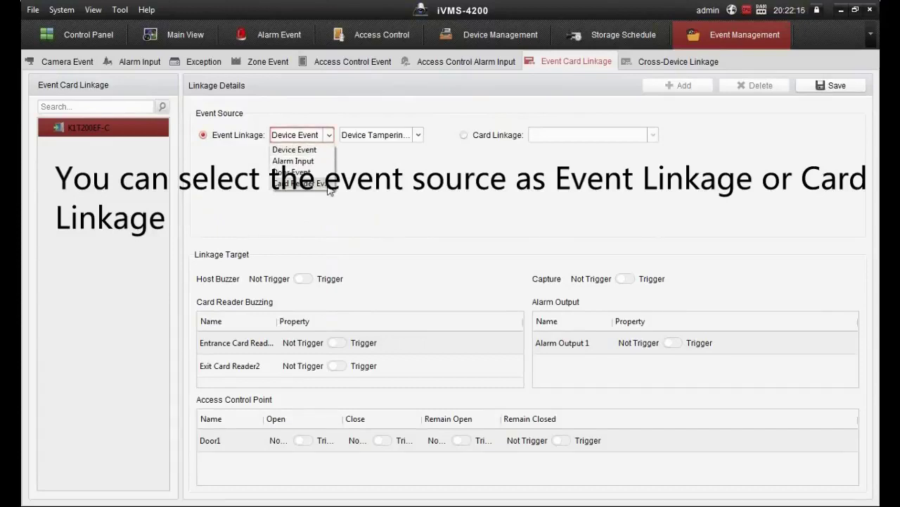
{"action": "left_click", "coordinate": [417, 135]}
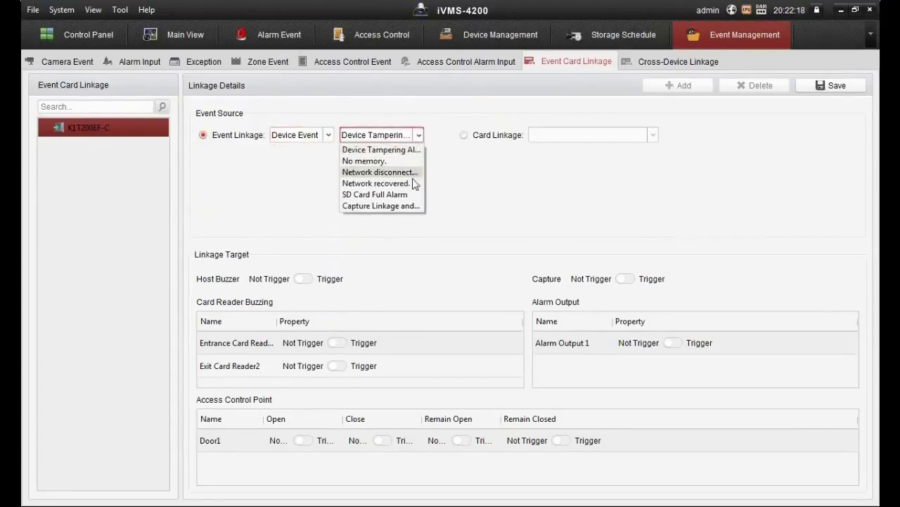
{"action": "left_click", "coordinate": [463, 135]}
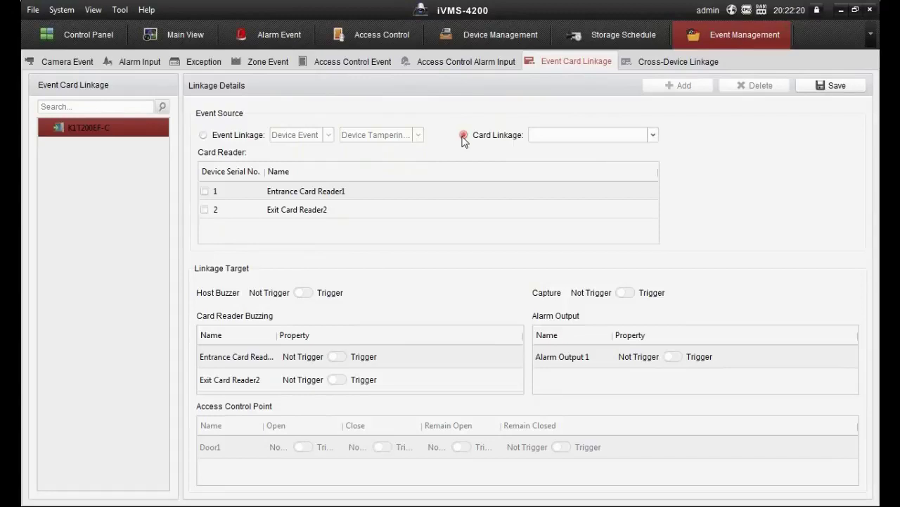
{"action": "left_click", "coordinate": [653, 135]}
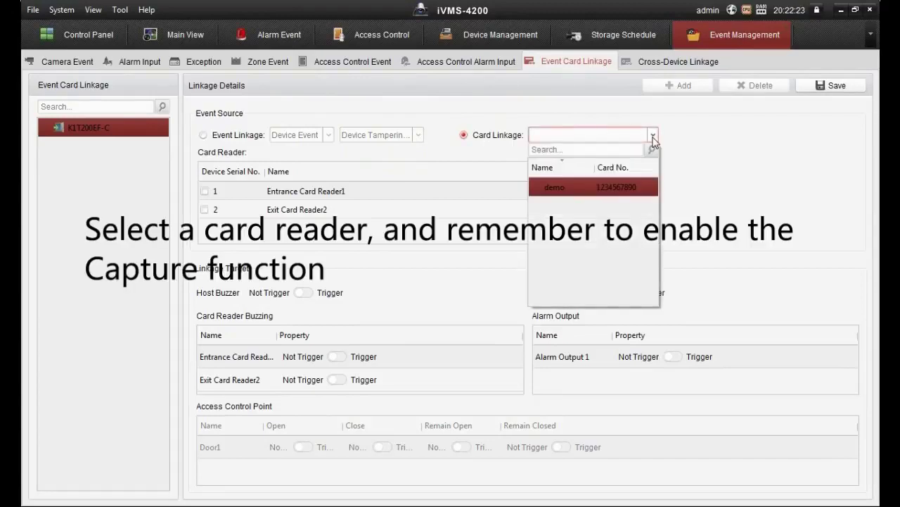
{"action": "left_click", "coordinate": [623, 185]}
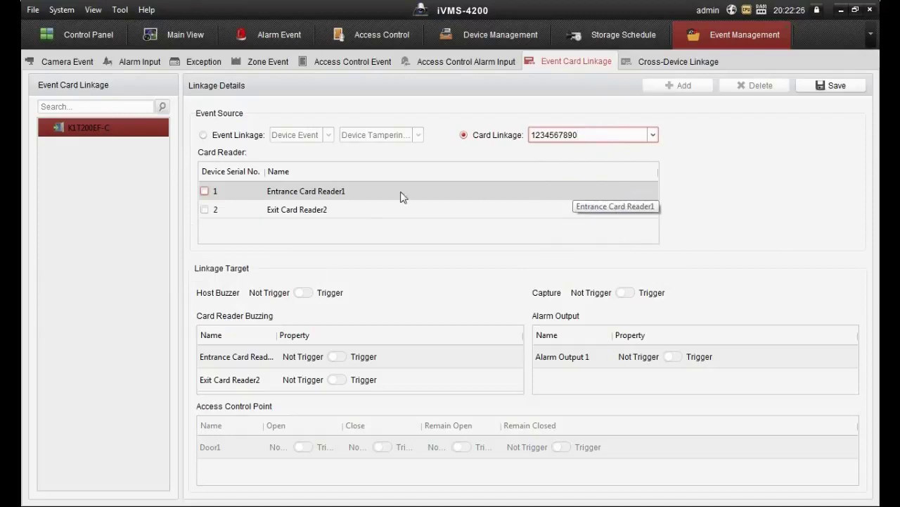
Step: Have Entrance Card Reader1 trigger the host buzzer and capture, save, and return to Device Management
{"action": "left_click", "coordinate": [204, 199]}
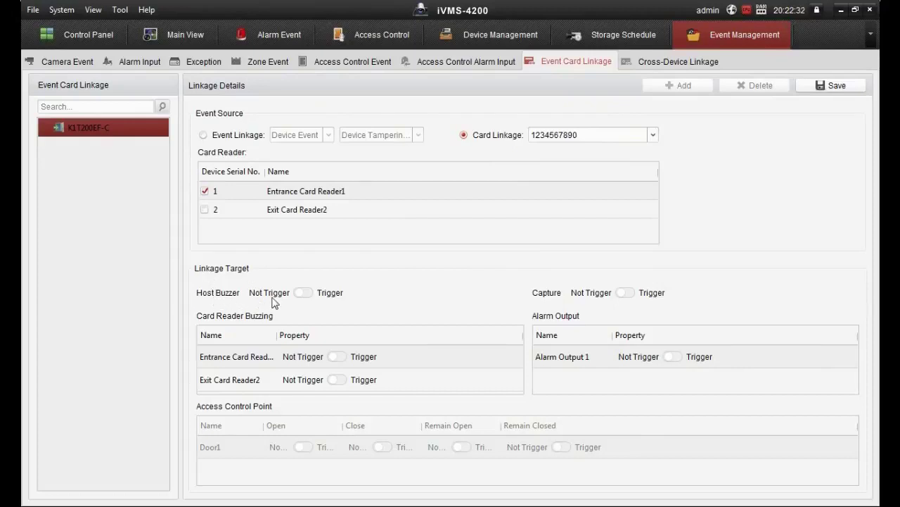
{"action": "left_click", "coordinate": [311, 294]}
{"action": "left_click", "coordinate": [311, 294]}
{"action": "left_click", "coordinate": [311, 294]}
{"action": "left_click", "coordinate": [626, 296]}
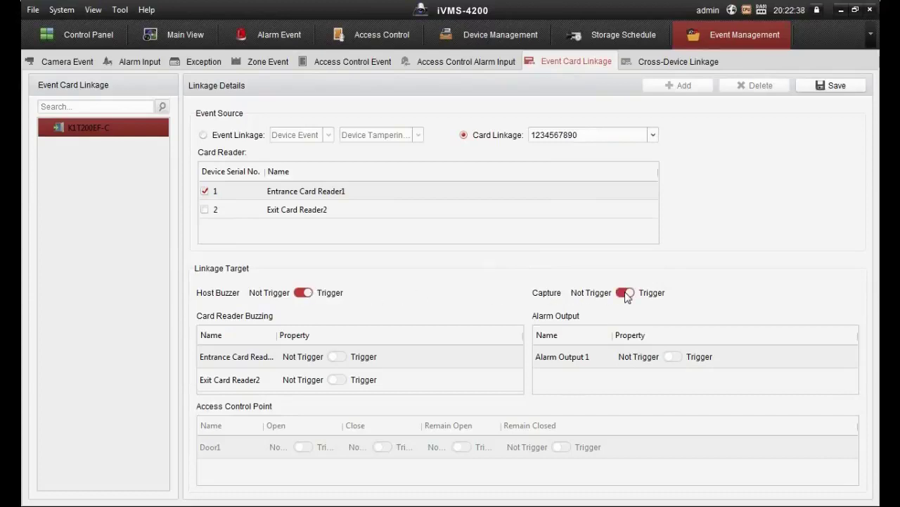
{"action": "left_click", "coordinate": [828, 96]}
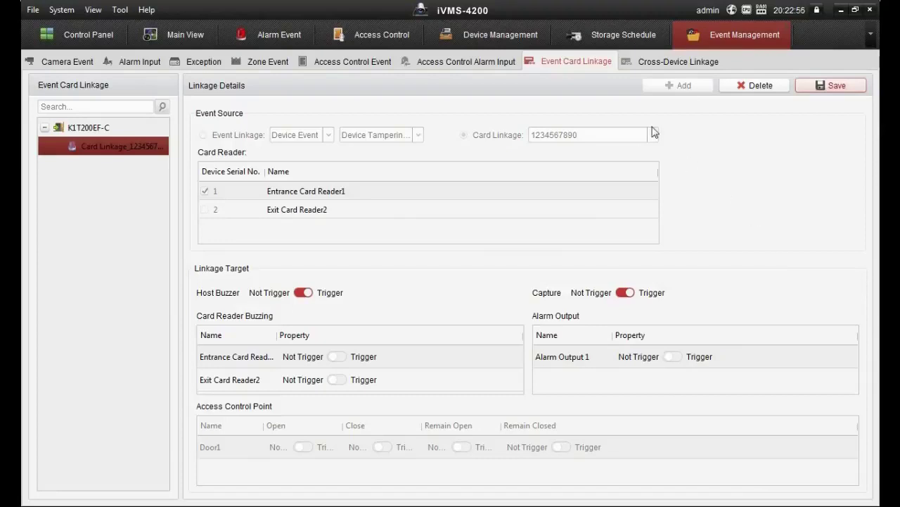
{"action": "left_click", "coordinate": [484, 38]}
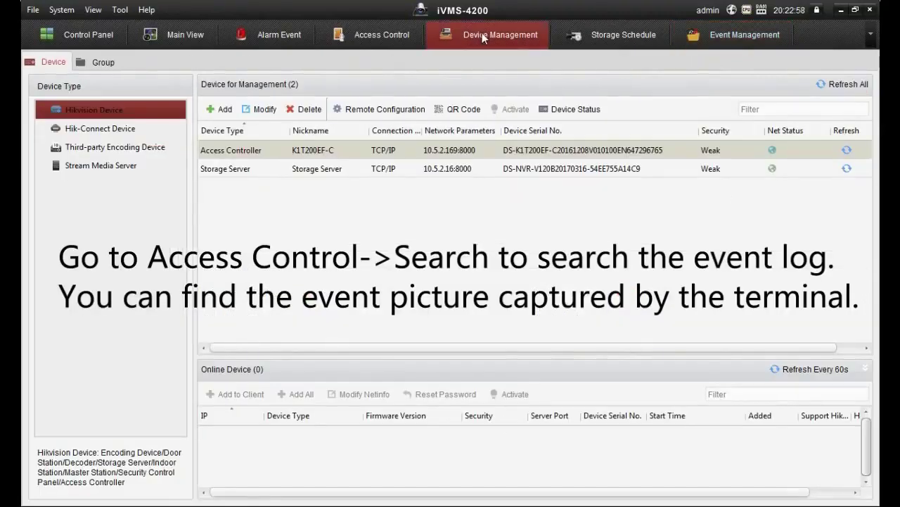
Step: Open Access Control event search with Event Type All and the demo card as Card No. filter
{"action": "left_click", "coordinate": [380, 35]}
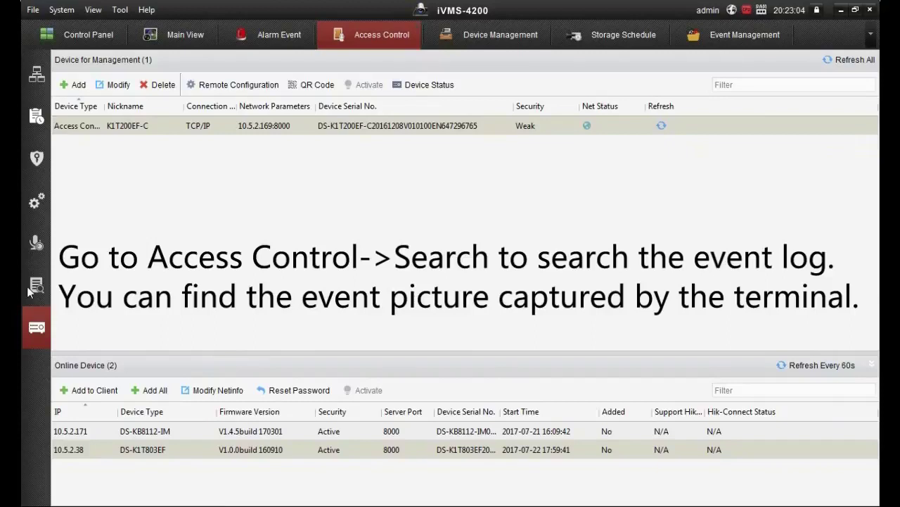
{"action": "left_click", "coordinate": [29, 292]}
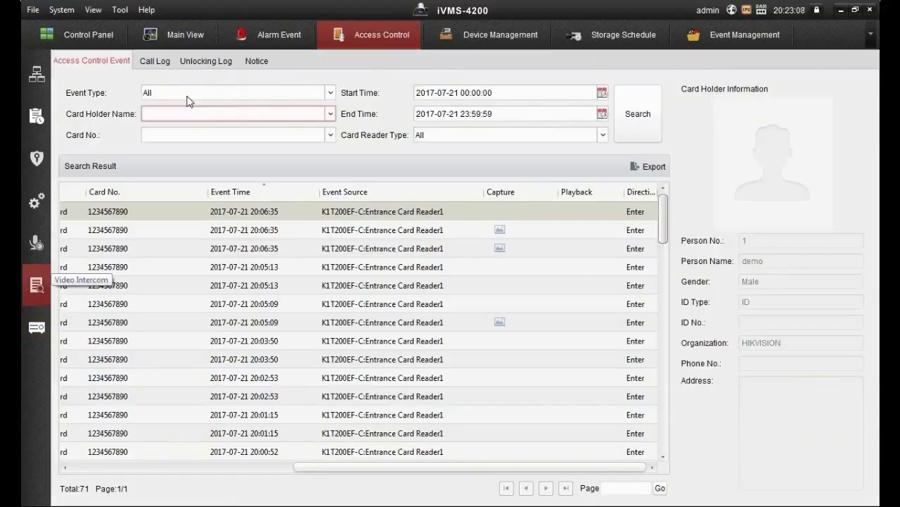
{"action": "left_click", "coordinate": [215, 92]}
{"action": "left_click", "coordinate": [187, 131]}
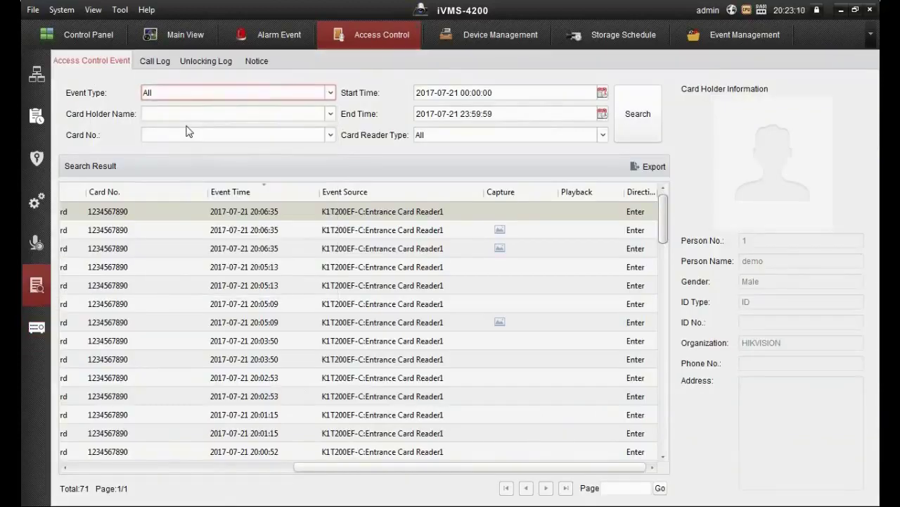
{"action": "left_click", "coordinate": [256, 135]}
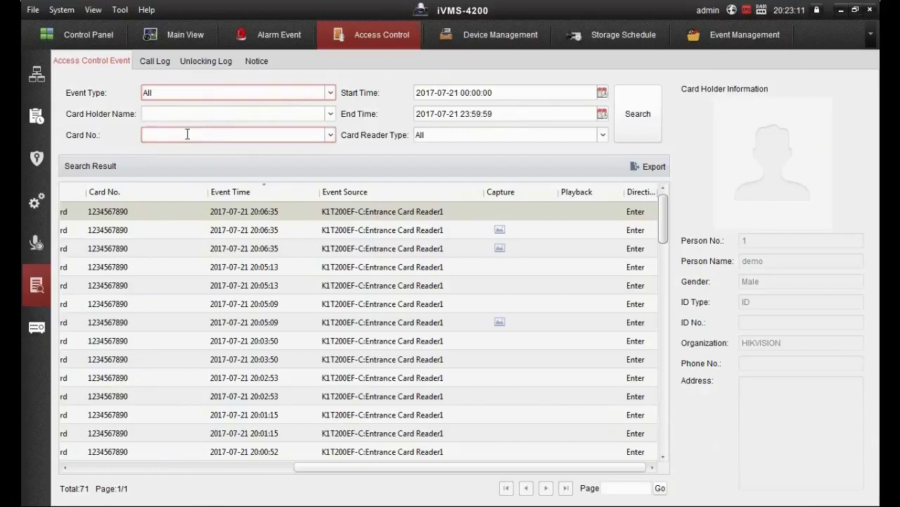
{"action": "left_click", "coordinate": [330, 135]}
{"action": "left_click", "coordinate": [244, 187]}
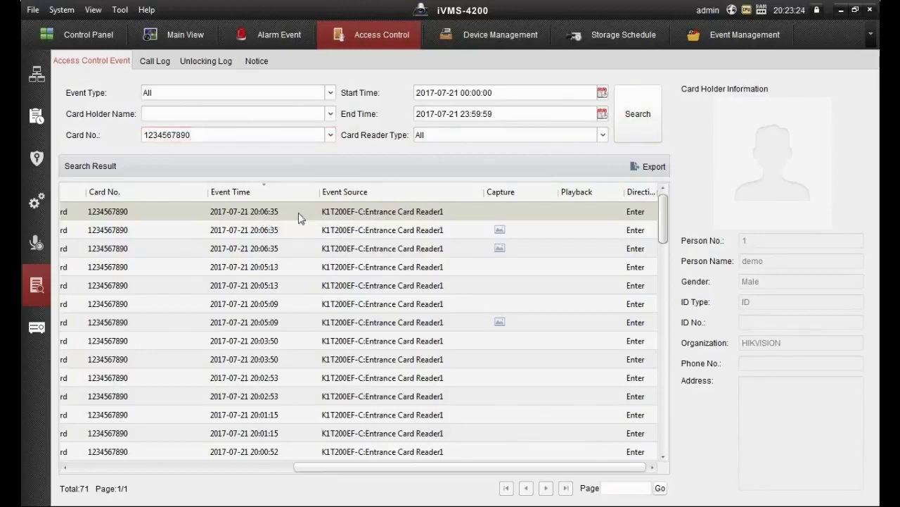
Step: Run the search, scroll to the Capture column, and select the 20:20:59 entries with pictures
{"action": "left_click", "coordinate": [635, 127]}
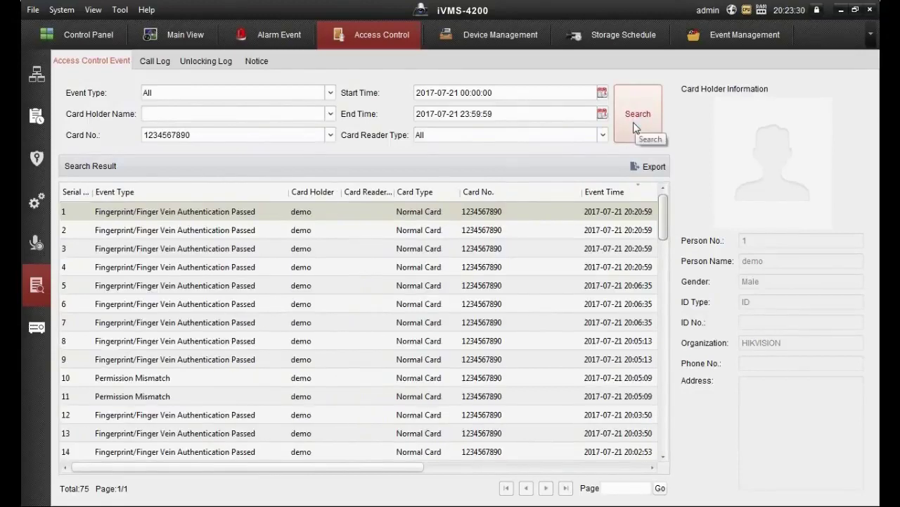
{"action": "left_click_drag", "start_coordinate": [368, 467], "coordinate": [600, 470]}
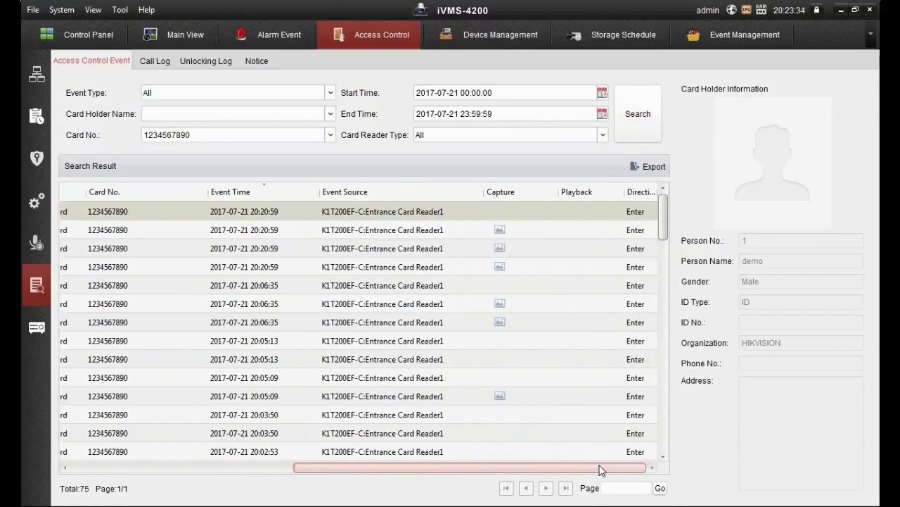
{"action": "left_click", "coordinate": [273, 268]}
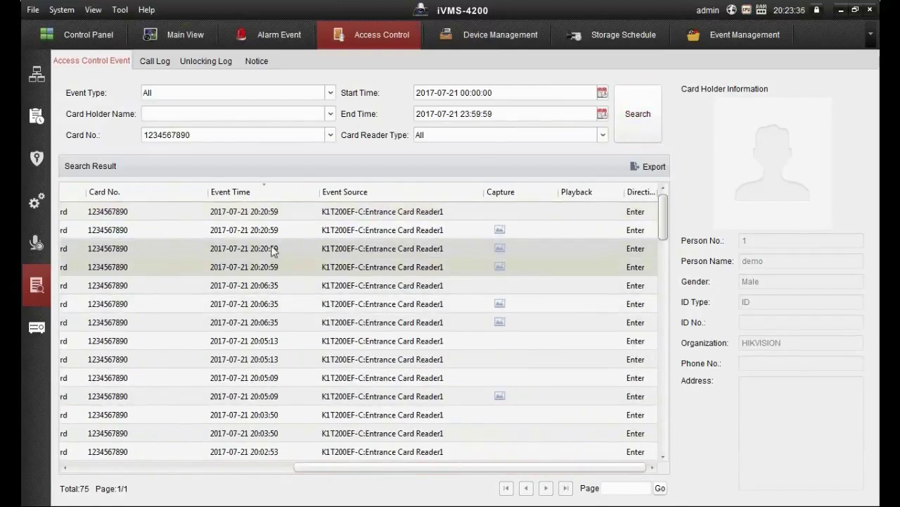
{"action": "left_click", "coordinate": [273, 252]}
{"action": "left_click", "coordinate": [274, 233]}
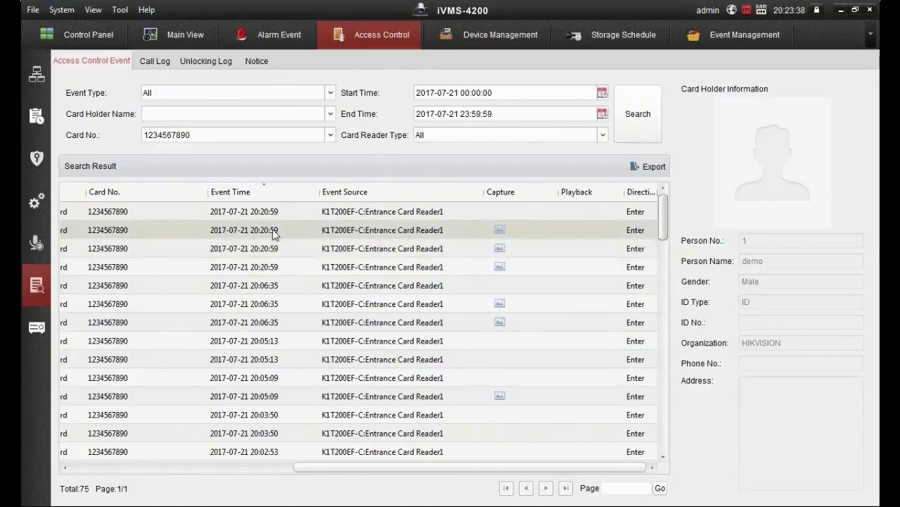